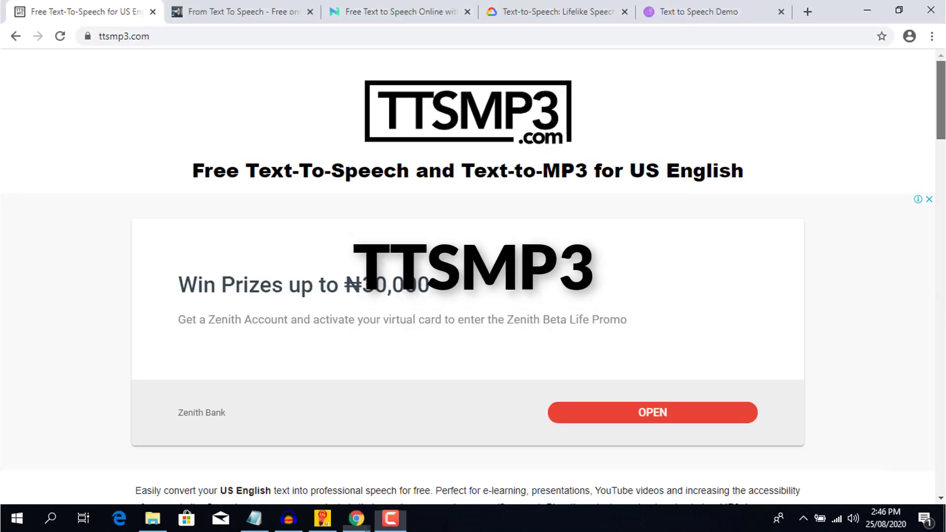
Have TTSMP3 read the subscribe-reminder script aloud in US English / Joey, replaying it twice.
scroll(473, 276, "down", 2)
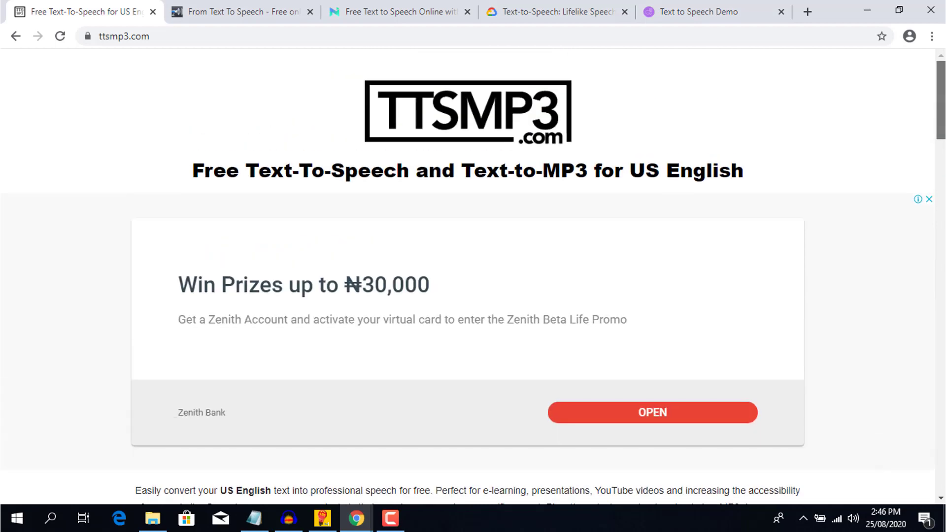
scroll(866, 148, "down", 8)
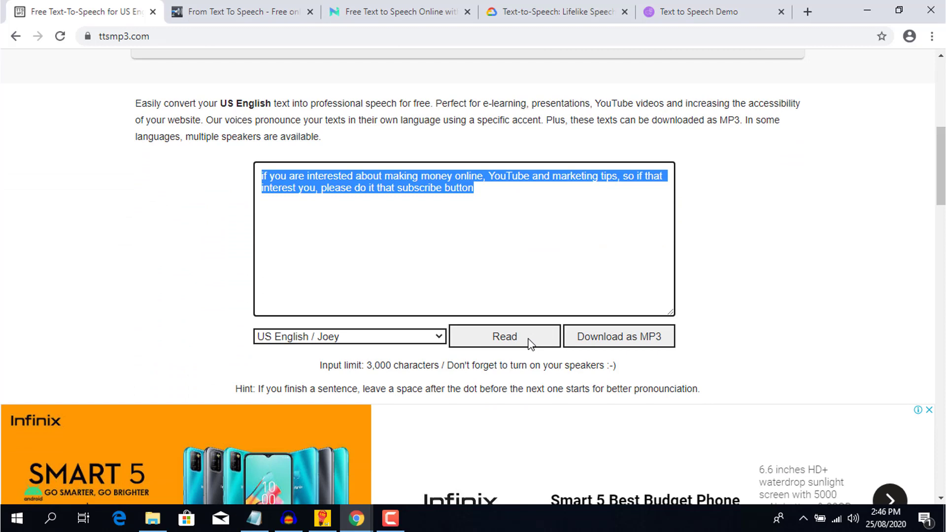
left_click(530, 344)
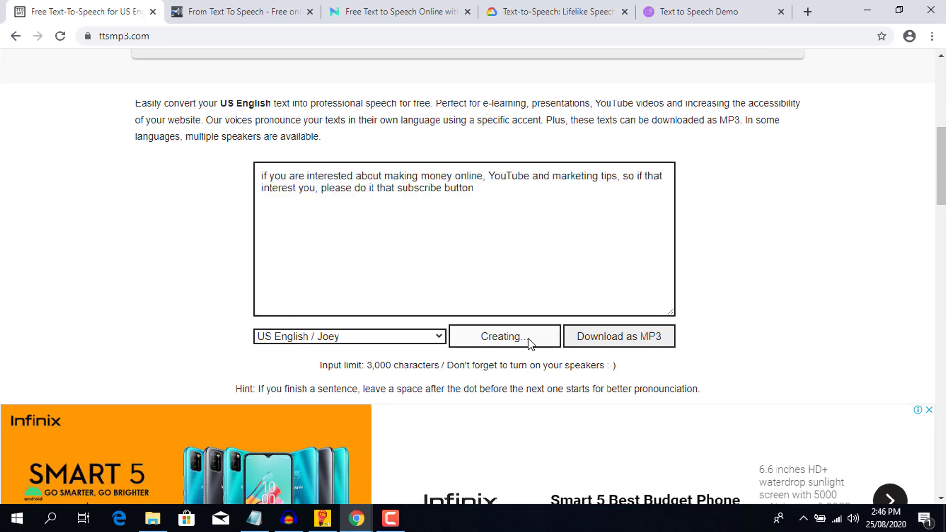
scroll(874, 371, "up", 8)
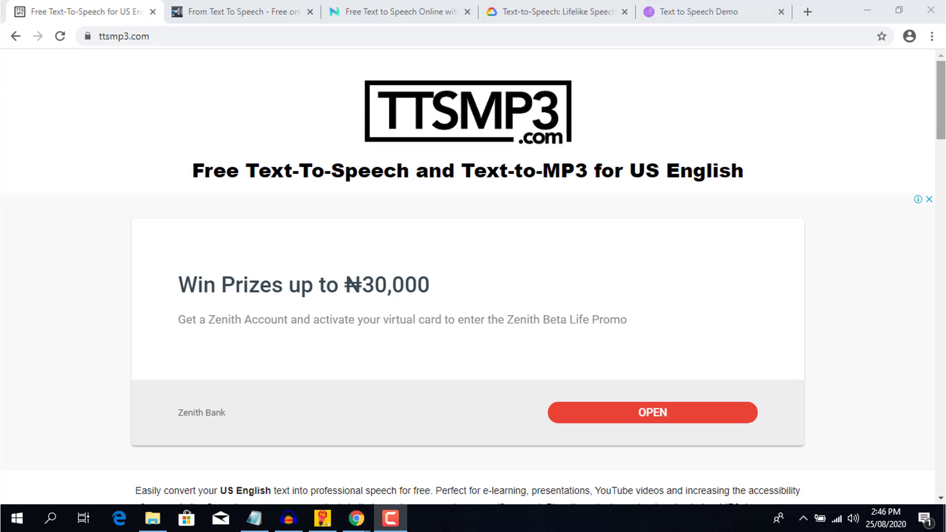
scroll(538, 276, "down", 2)
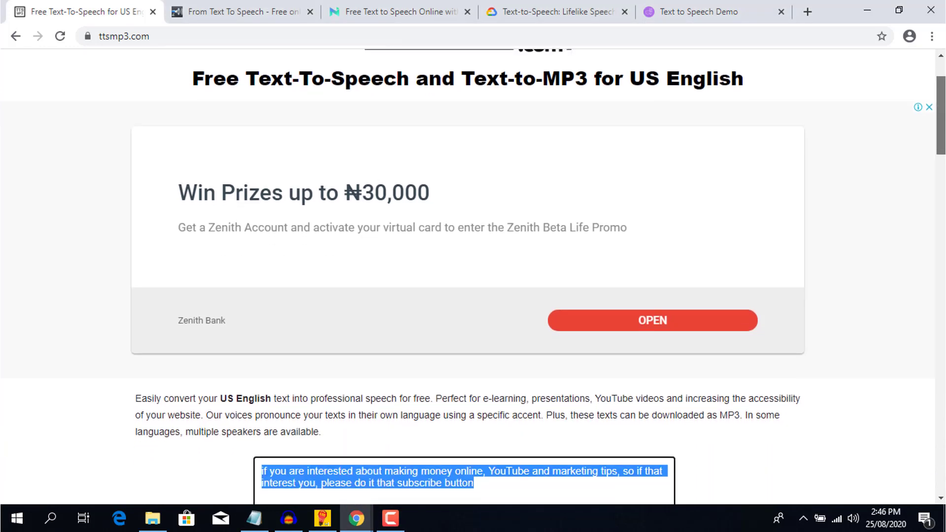
scroll(539, 277, "up", 1)
scroll(473, 276, "down", 6)
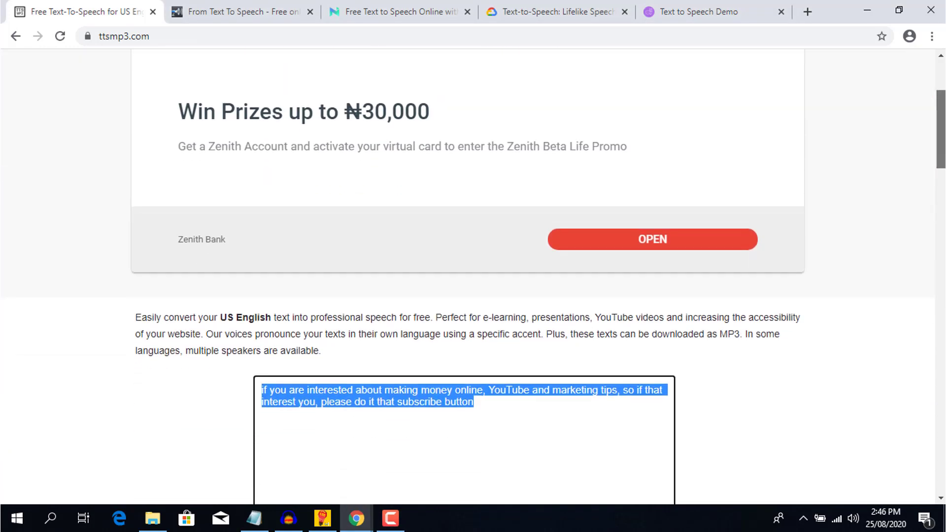
scroll(867, 148, "down", 2)
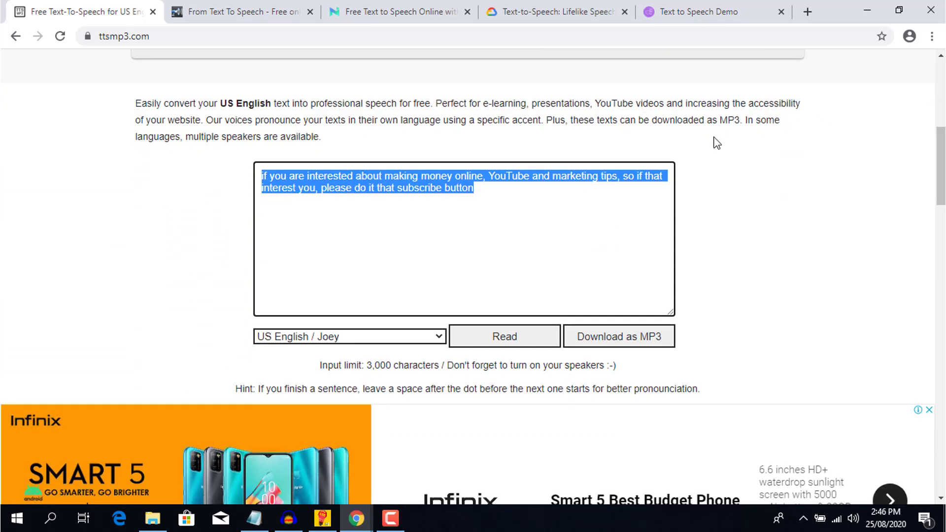
left_click(529, 340)
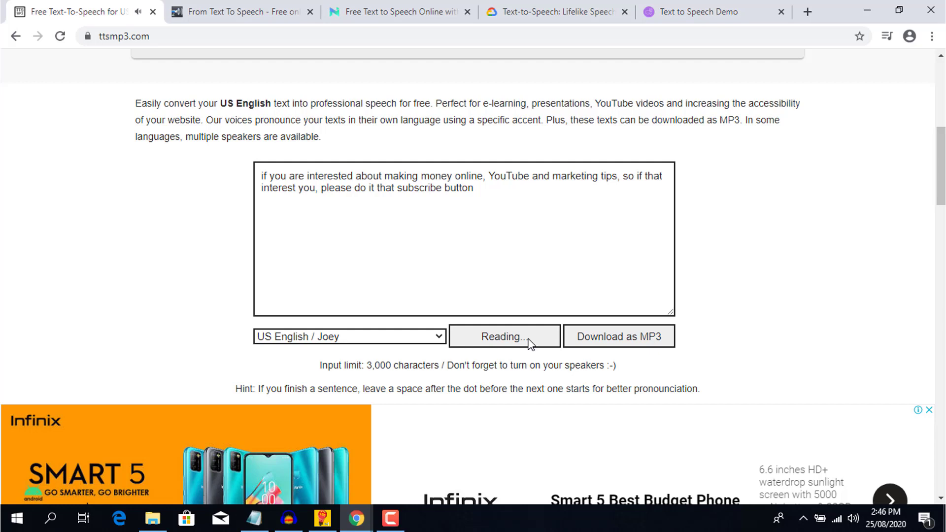
left_click(529, 343)
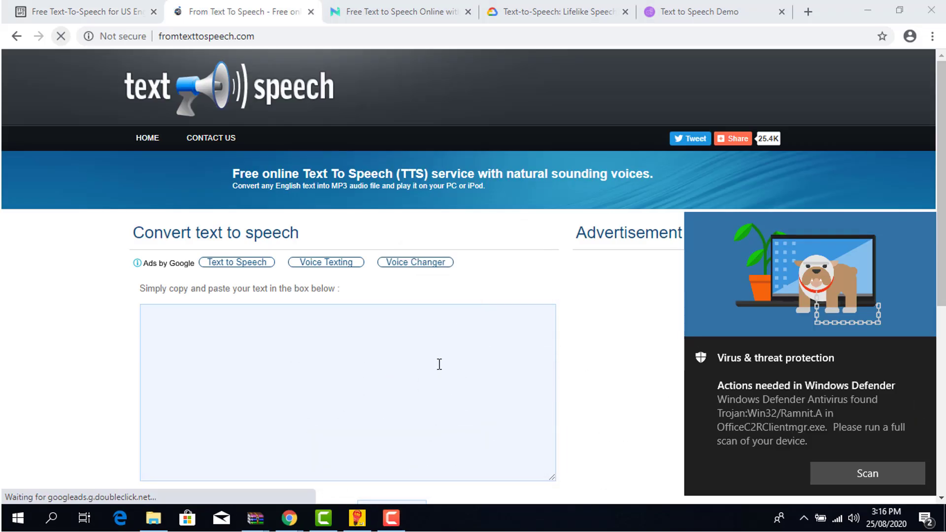
Paste the subscribe script into FromTextToSpeech and create an MP3 with US English voice Alice.
left_click(439, 364)
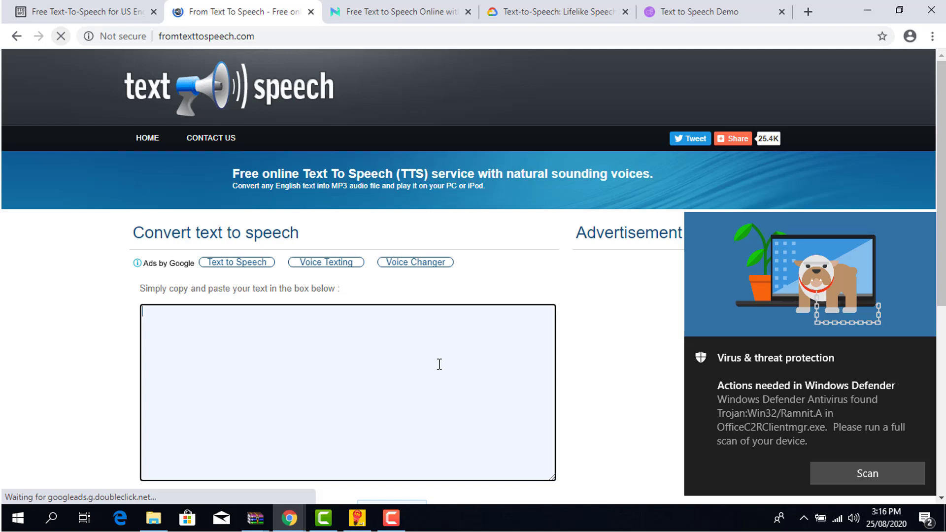
type("if you are interested about making money online, YouTube and marketing tips, so if that interest you, please do it that subscribe button")
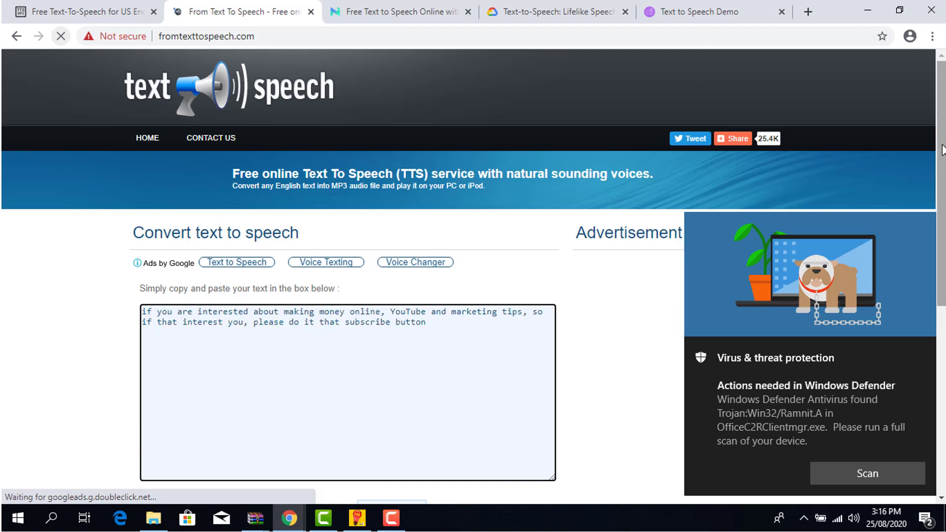
scroll(942, 149, "down", 3)
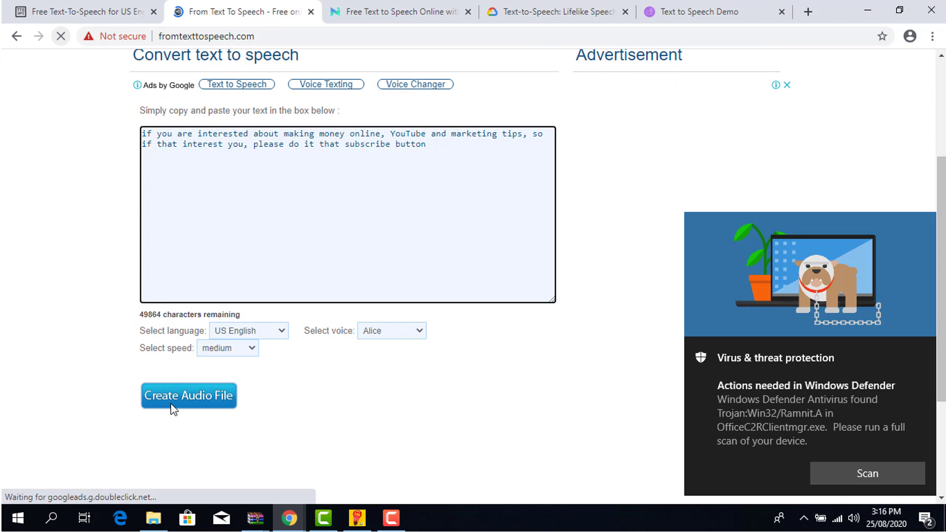
left_click(176, 398)
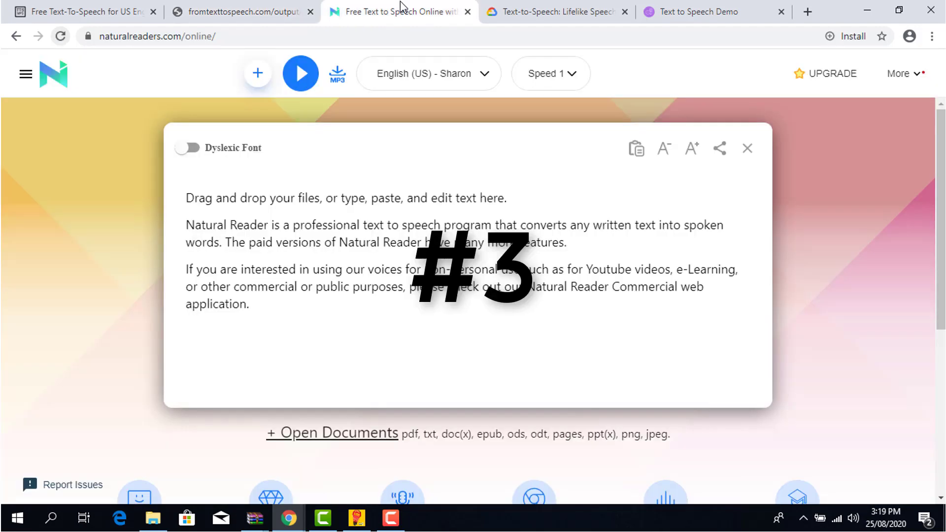
Swap NaturalReader's sample text for the pasted subscribe script, play it in Sharon, then stop.
left_click(281, 222)
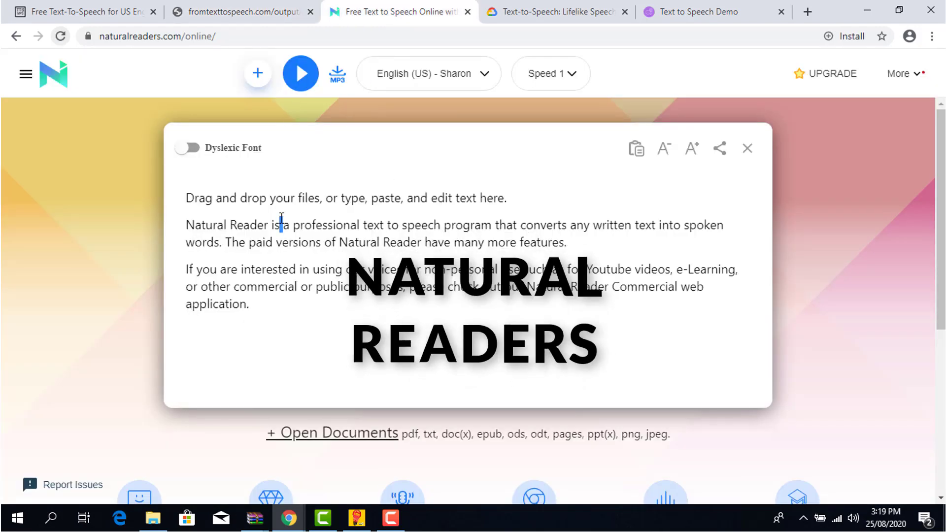
key("ctrl+a")
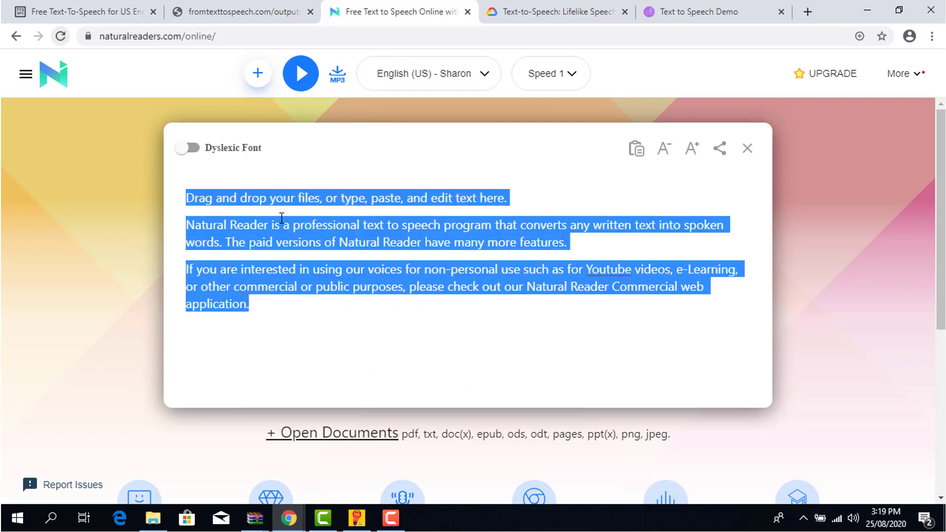
key("BackSpace")
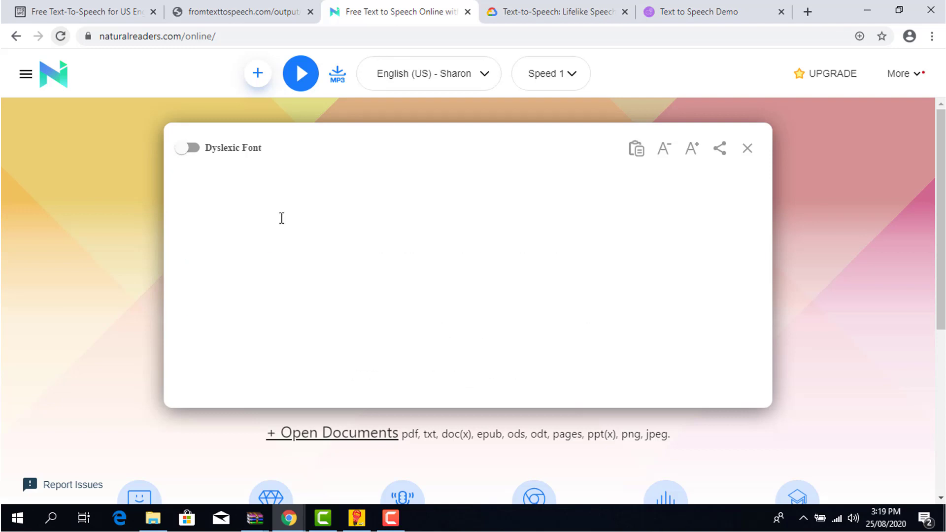
type("if you are interested about making money online, YouTube and marketing tips, so if that interest you, please do it that subscribe button")
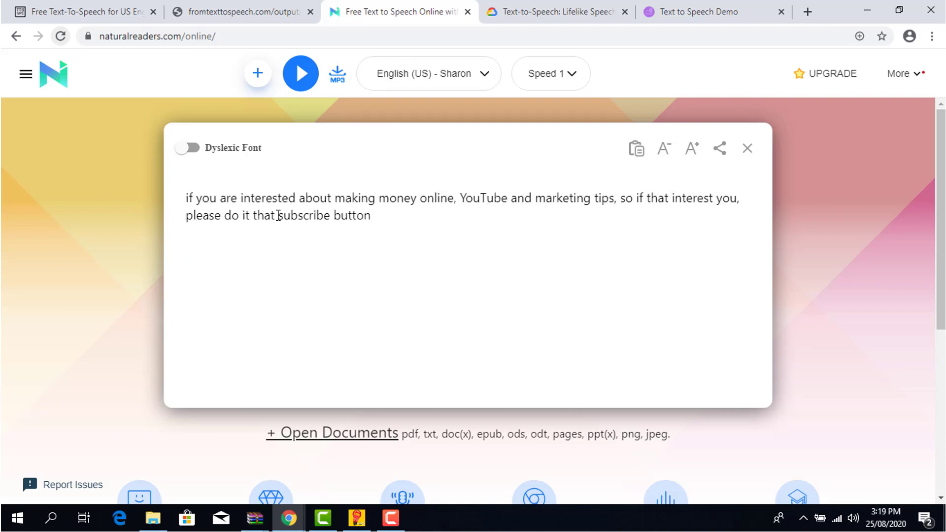
left_click(294, 74)
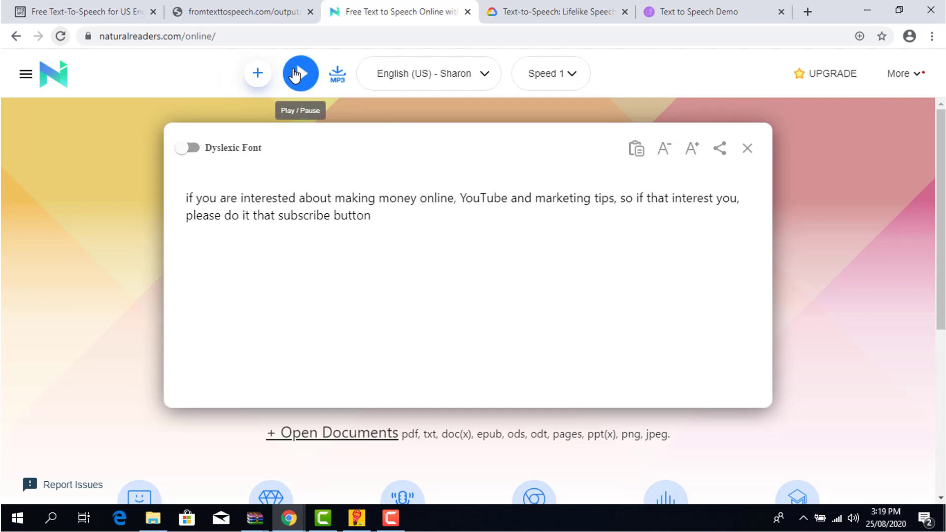
left_click(294, 75)
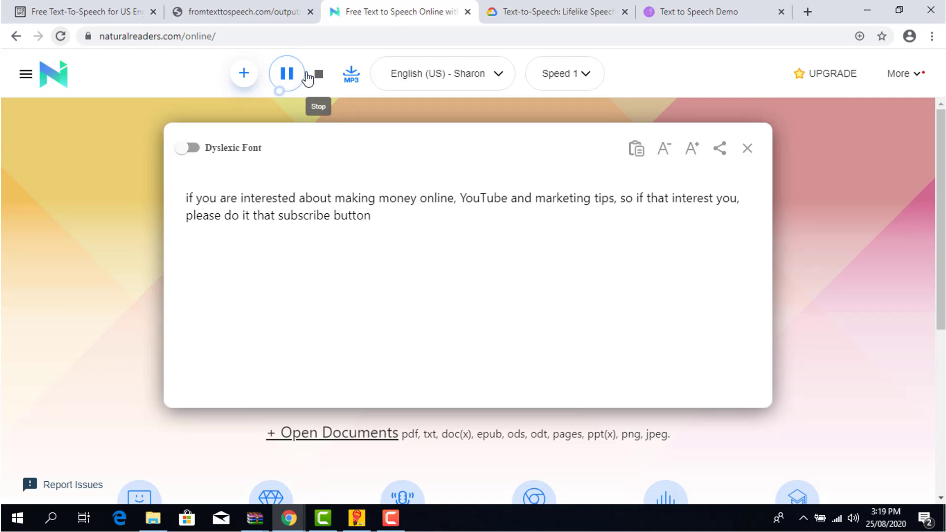
left_click(307, 76)
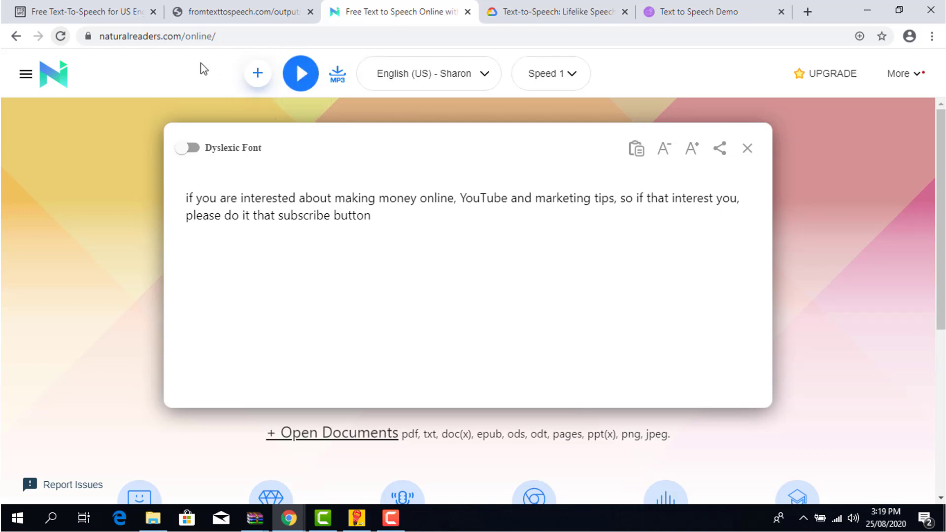
Reload NaturalReader to restore the default sample text and have it read aloud.
left_click(62, 36)
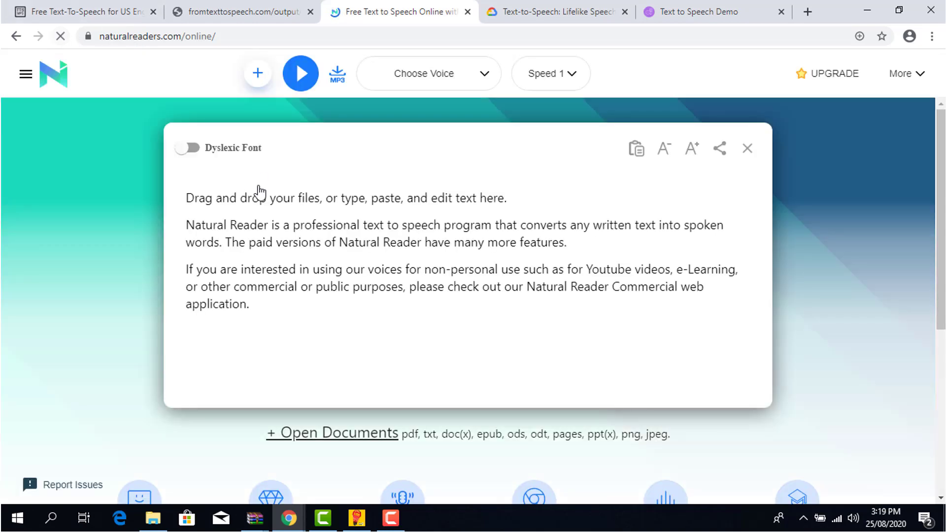
triple_click(227, 197)
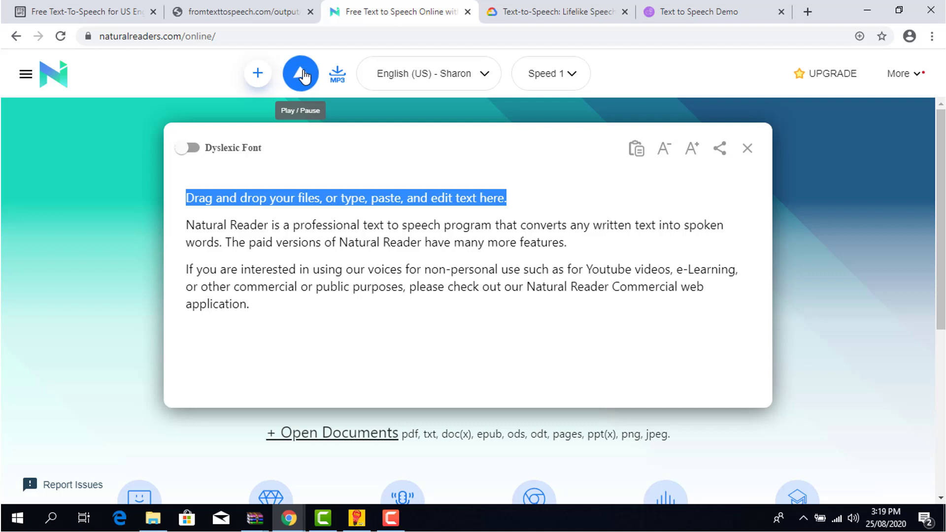
left_click(302, 75)
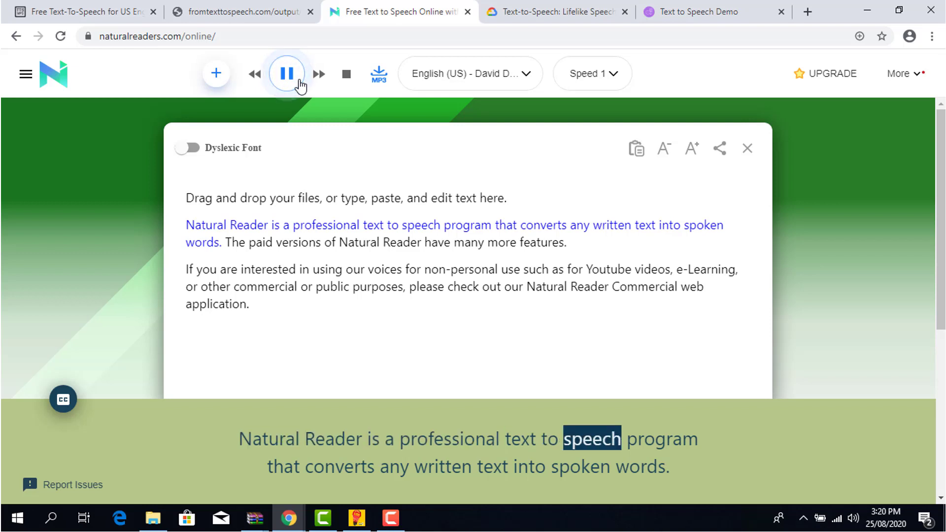
Browse the Premium voices listed in NaturalReader's voice dropdown.
left_click(524, 75)
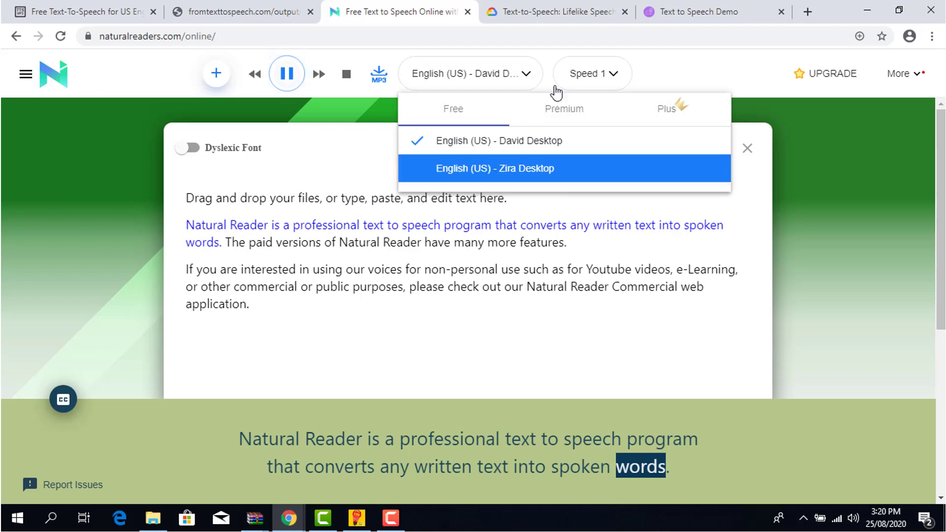
left_click(572, 108)
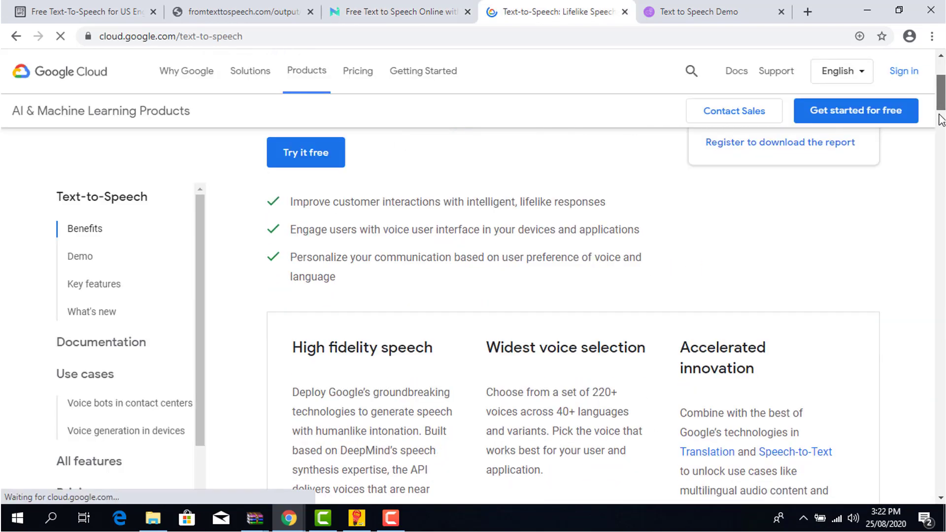
scroll(942, 120, "down", 10)
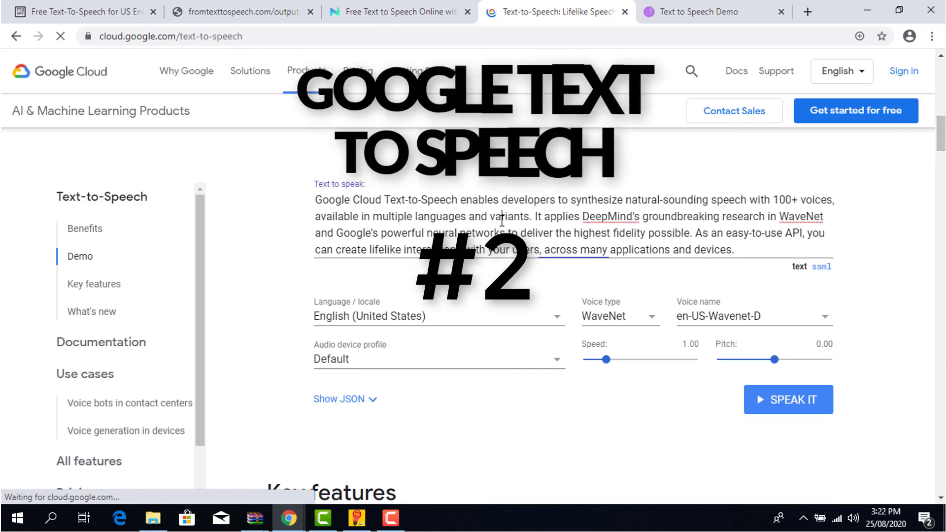
Replace Google Cloud's demo text with the subscribe script and have en-US-Wavenet-D speak it.
key("ctrl+a")
key("BackSpace")
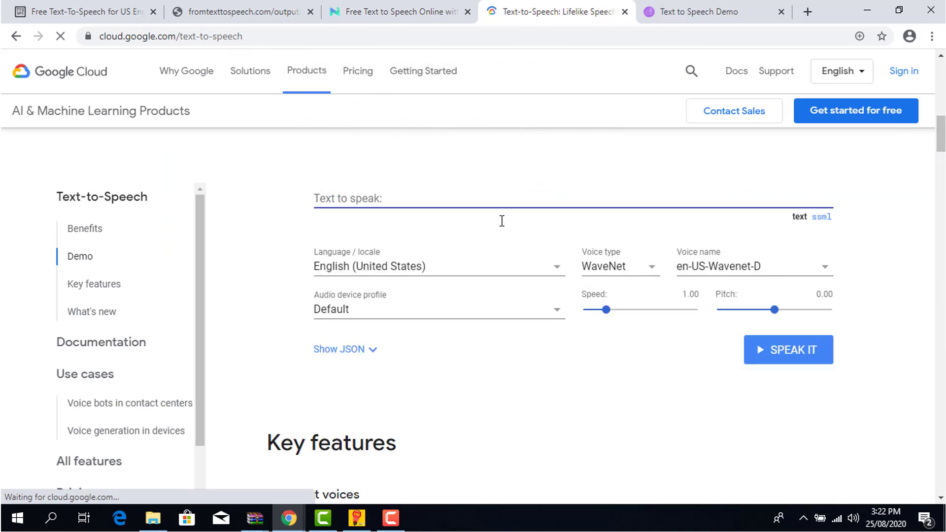
type("if you are interested about making money online, YouTube and marketing tips, so if that interest you, please do it that subscribe button")
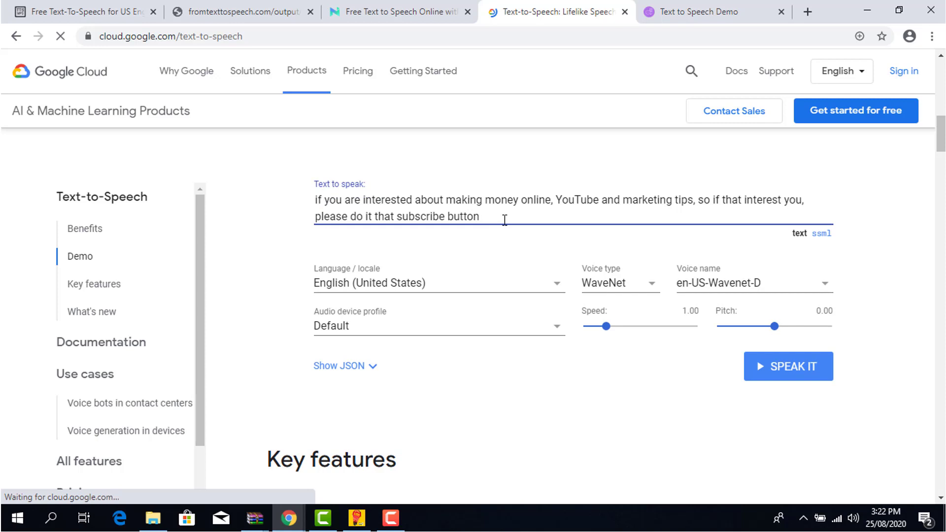
left_click(765, 364)
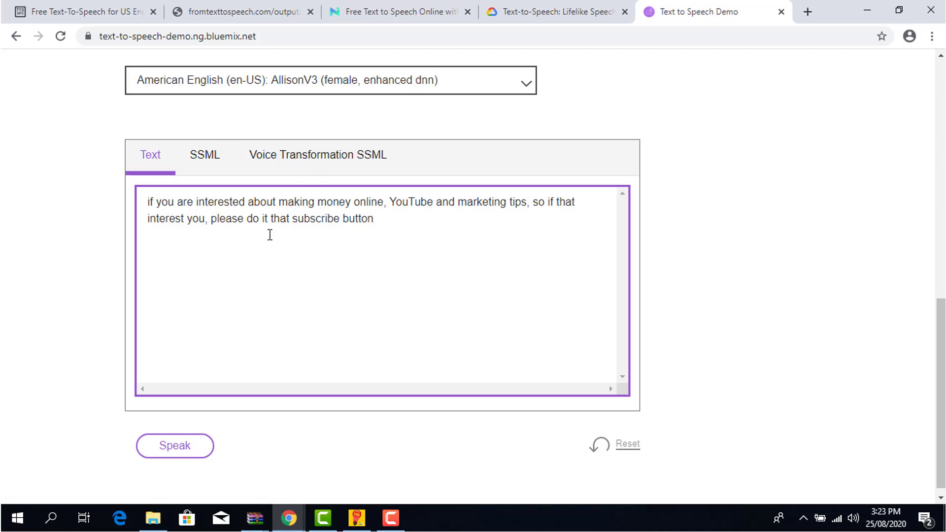
Generate IBM Watson's 0:07 AllisonV3 clip of the subscribe-reminder script.
left_click(192, 445)
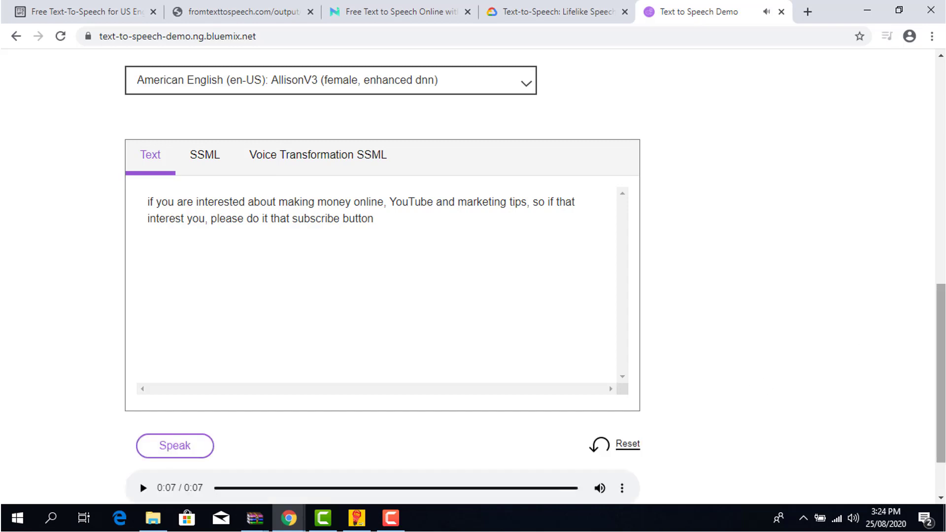
scroll(945, 308, "down", 2)
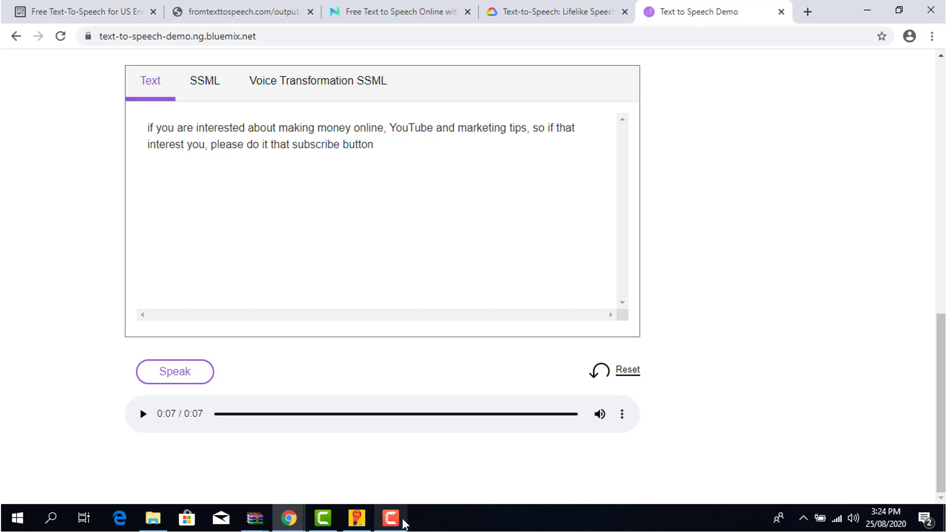
Dismiss the Camtasia recorder preview to get back to the browser.
mouse_move(394, 518)
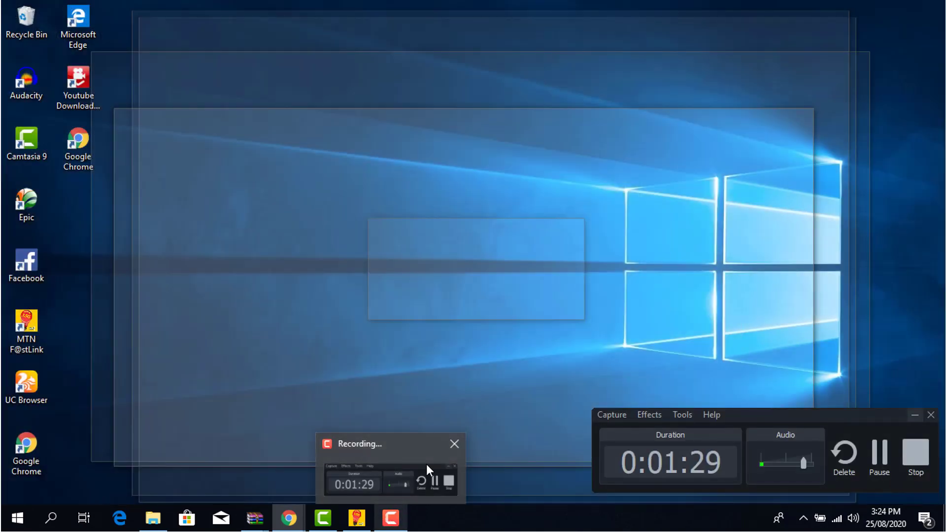
left_click(427, 464)
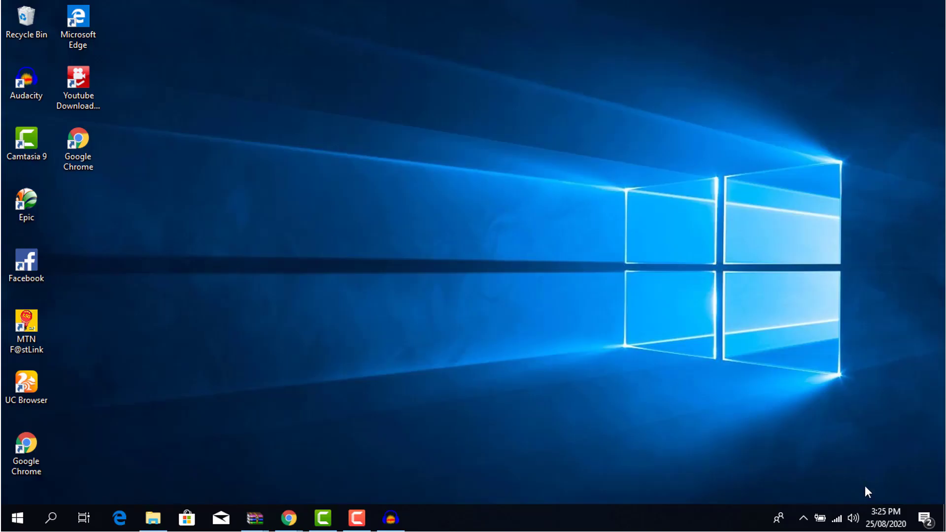
right_click(853, 523)
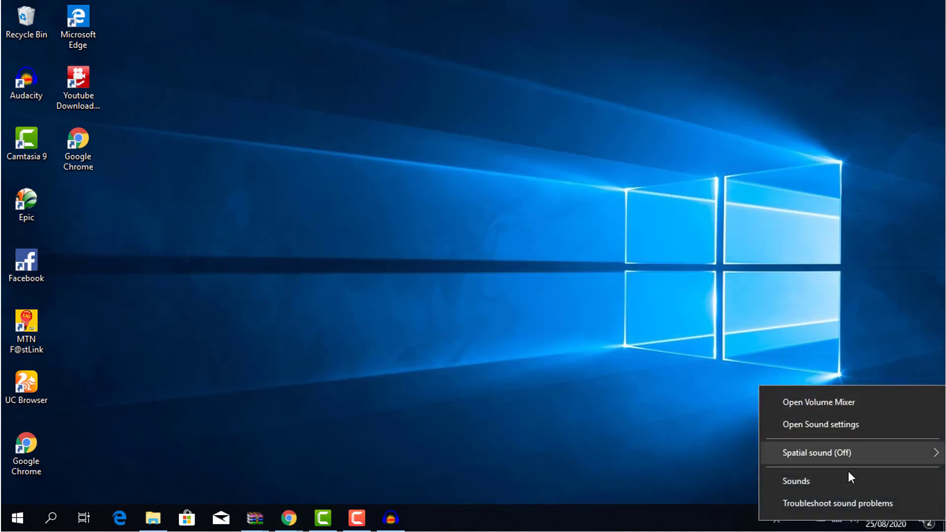
left_click(844, 481)
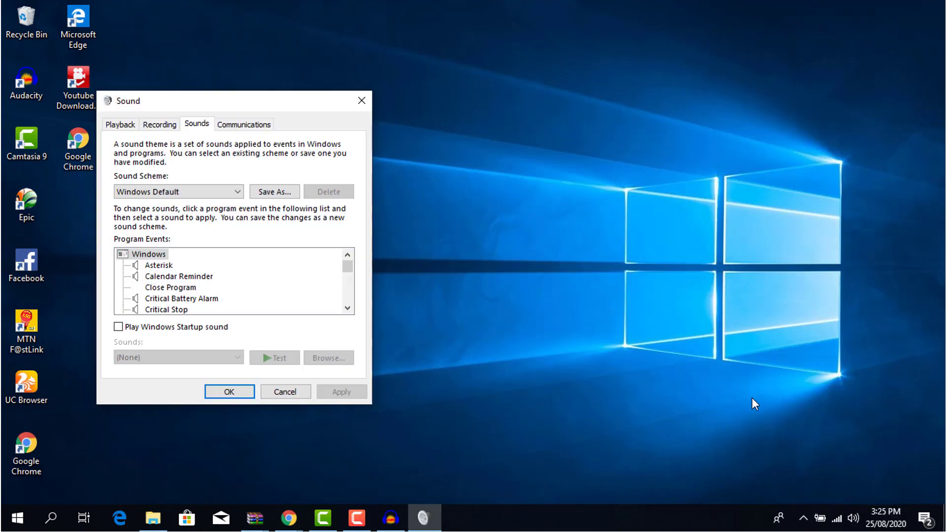
left_click(122, 124)
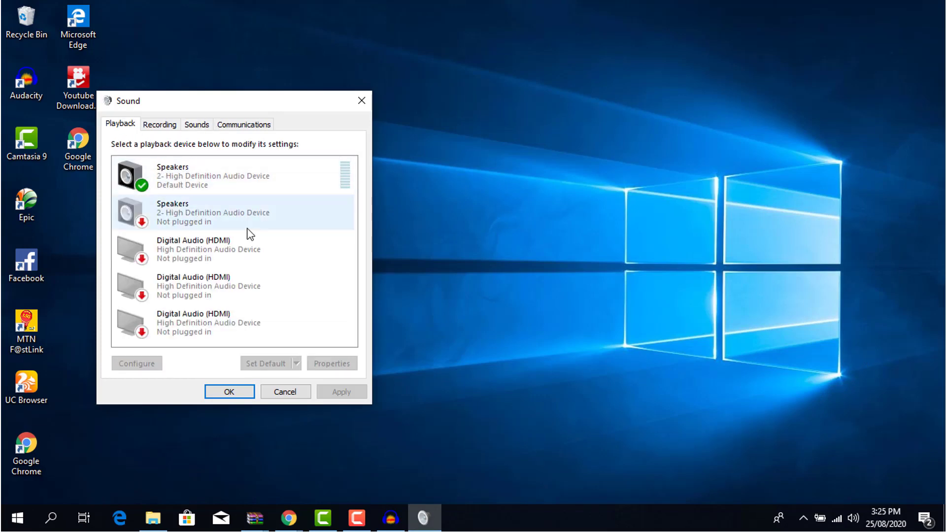
left_click(228, 392)
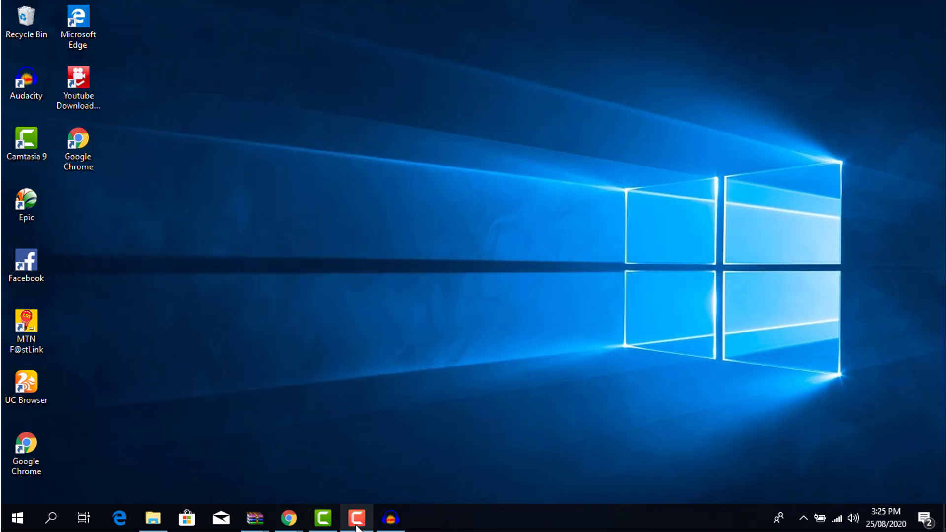
left_click(391, 518)
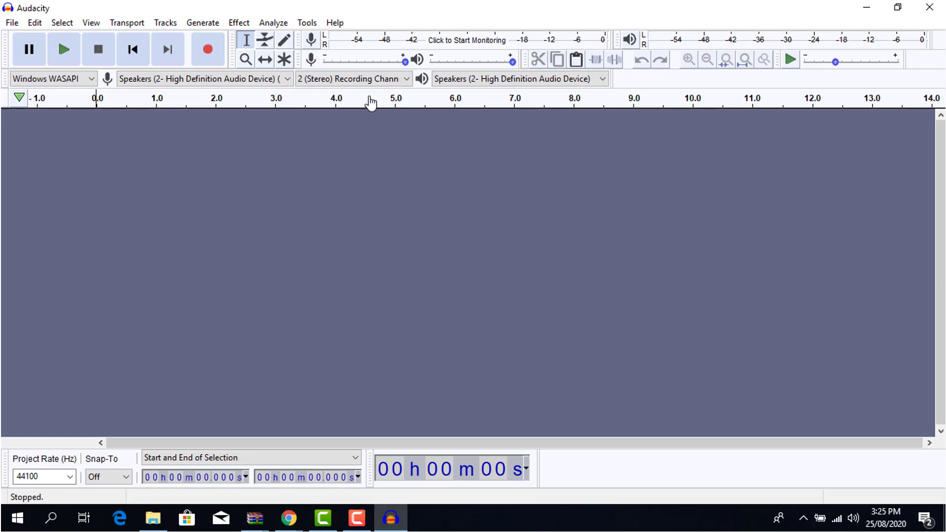
left_click(34, 23)
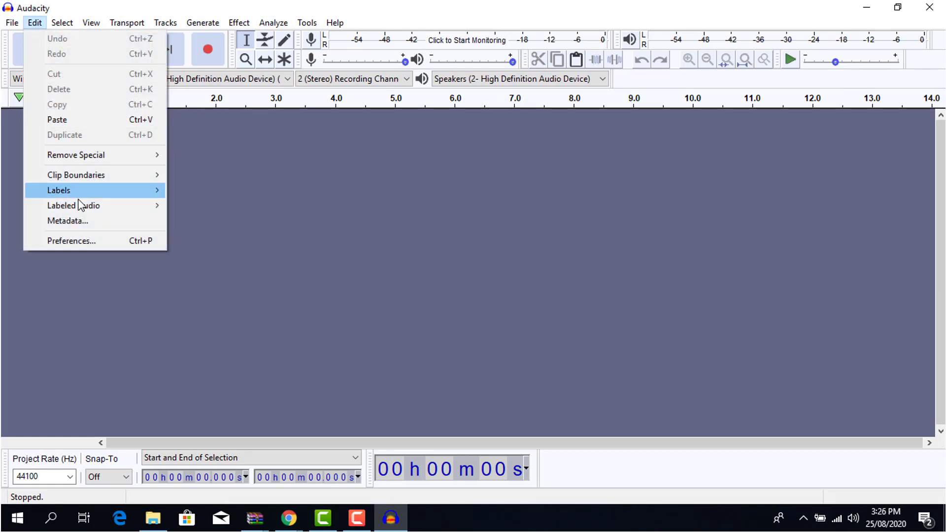
left_click(76, 237)
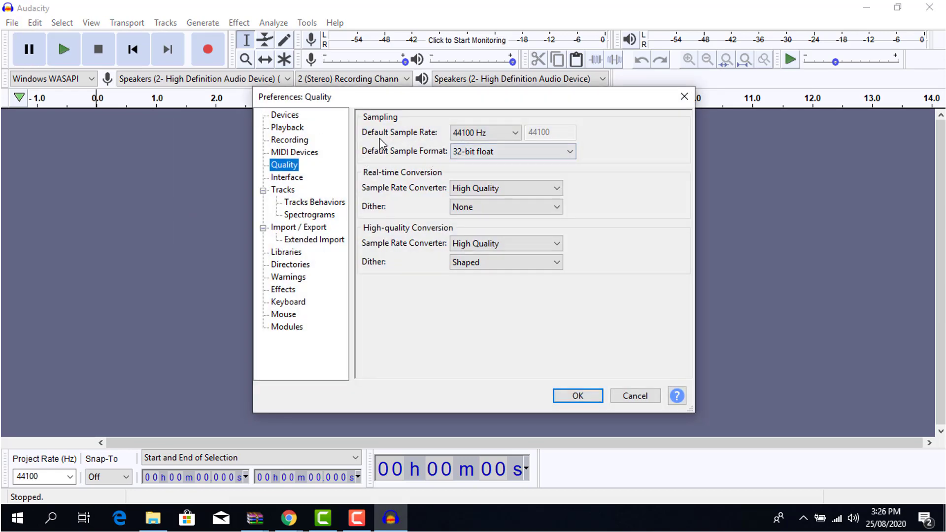
left_click(299, 114)
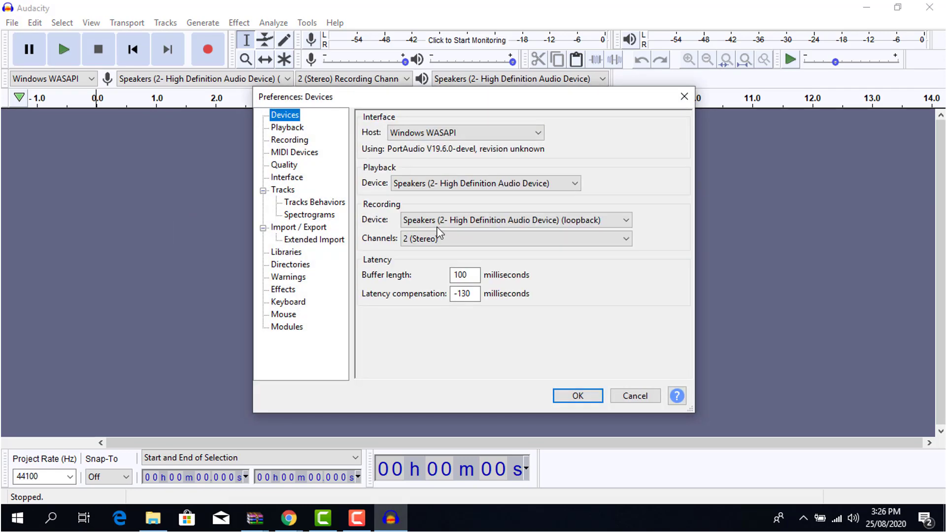
left_click(490, 131)
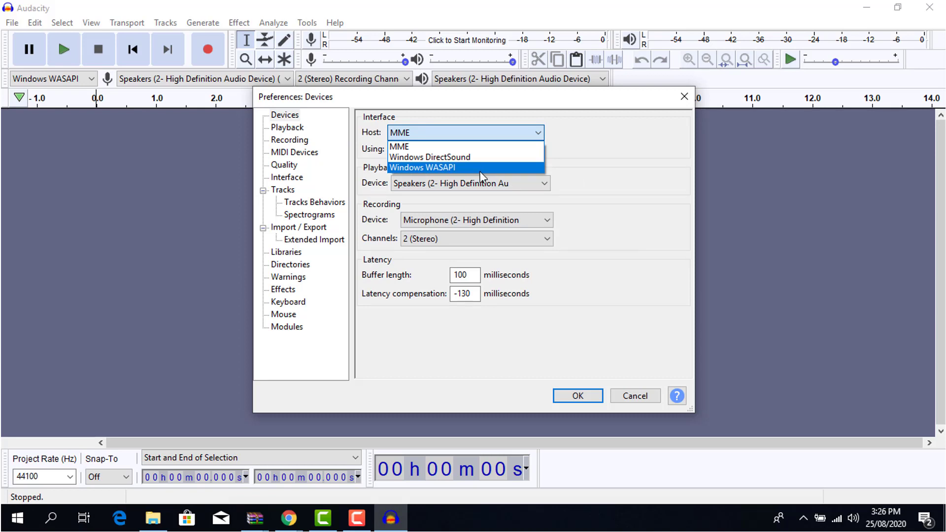
left_click(480, 169)
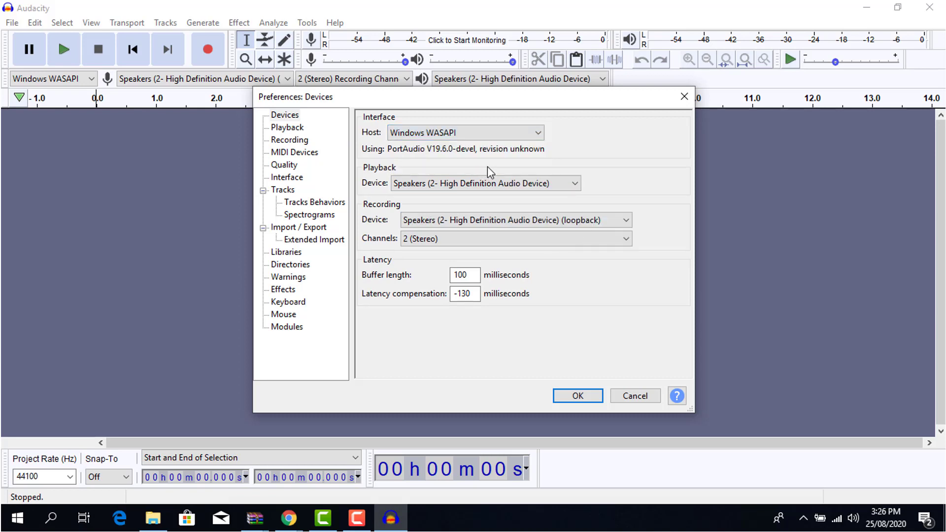
left_click(571, 183)
left_click(567, 195)
left_click(568, 222)
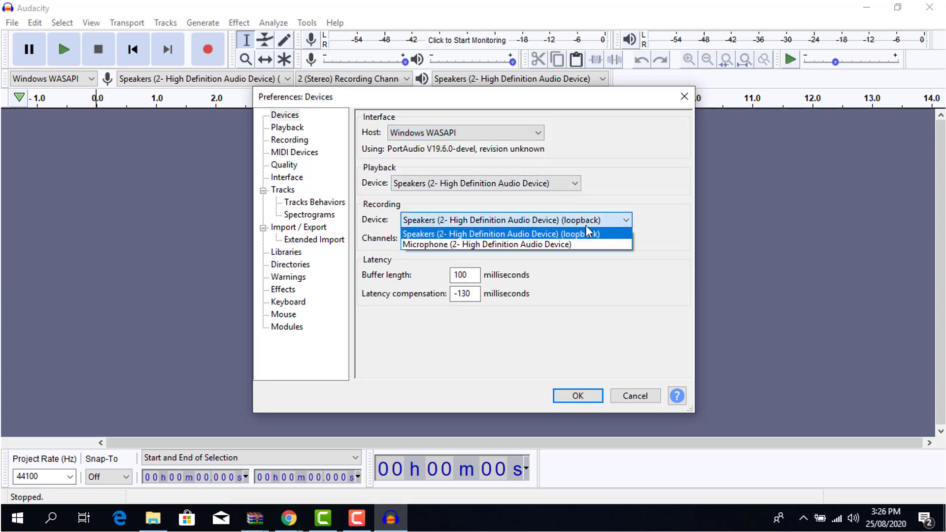
left_click(580, 233)
left_click(578, 396)
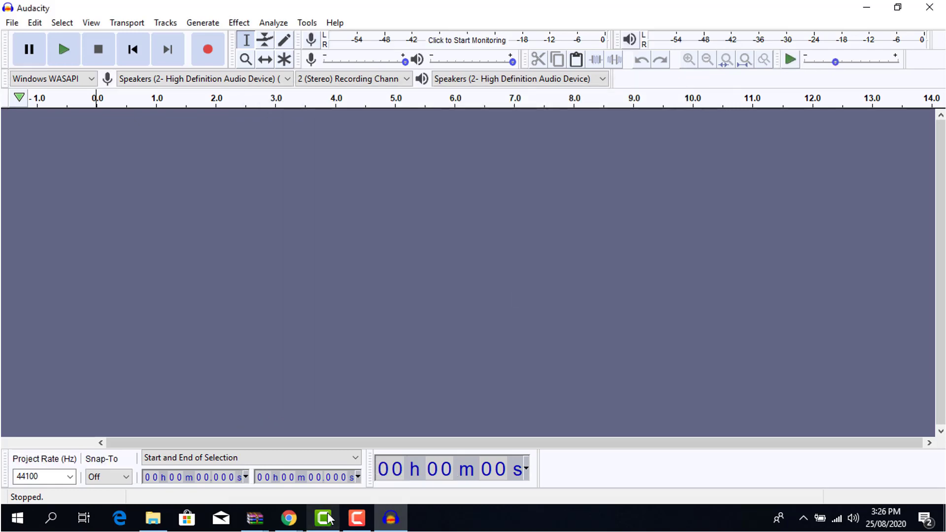
Start an Audacity recording and play the IBM voice clip in Chrome.
mouse_move(288, 518)
left_click(365, 427)
left_click(390, 518)
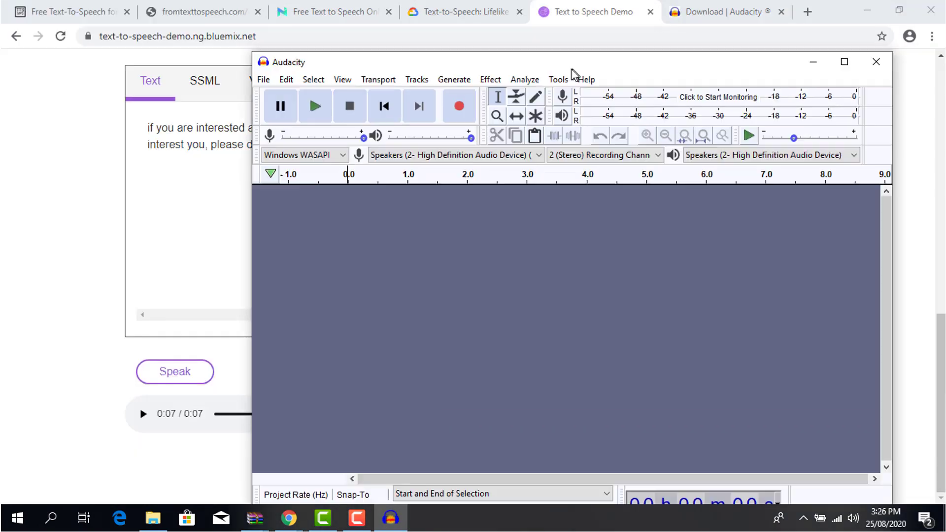
left_click(745, 116)
left_click(143, 414)
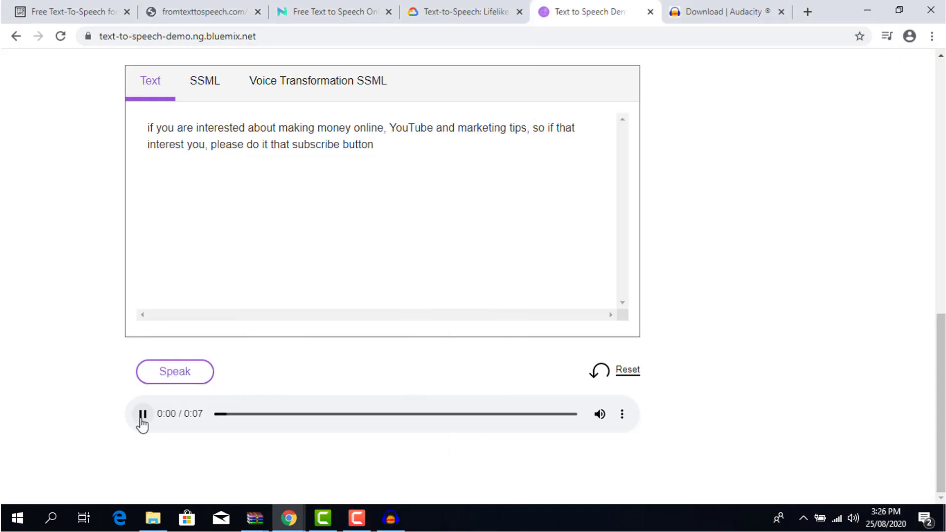
Stop the roughly 11-second loopback recording and play it back in Audacity.
left_click(390, 517)
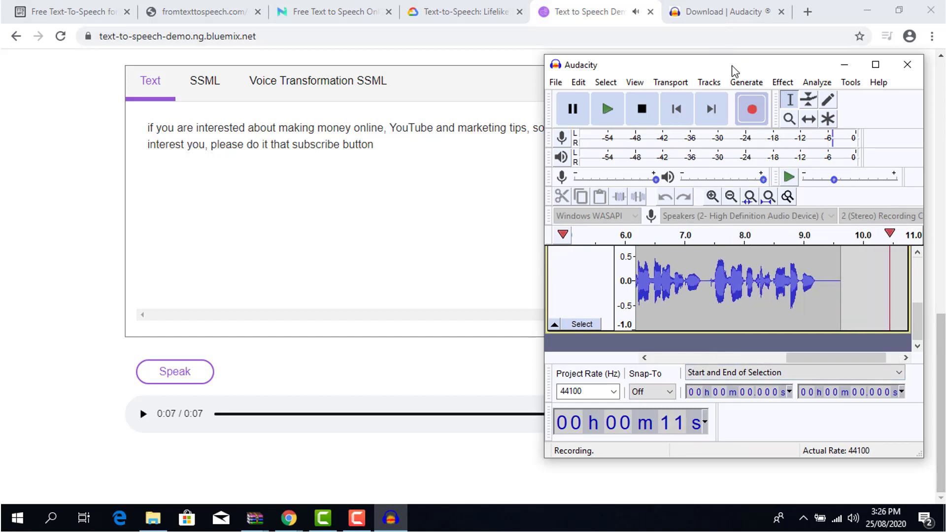
key("space")
left_click(608, 109)
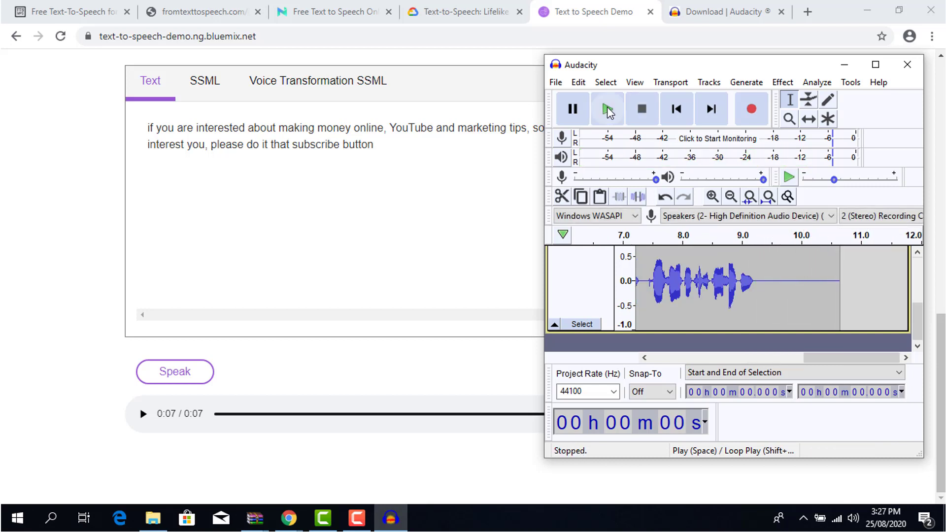
Bring up the Camtasia Recorder panel showing the 0:10:31 duration.
left_click(357, 518)
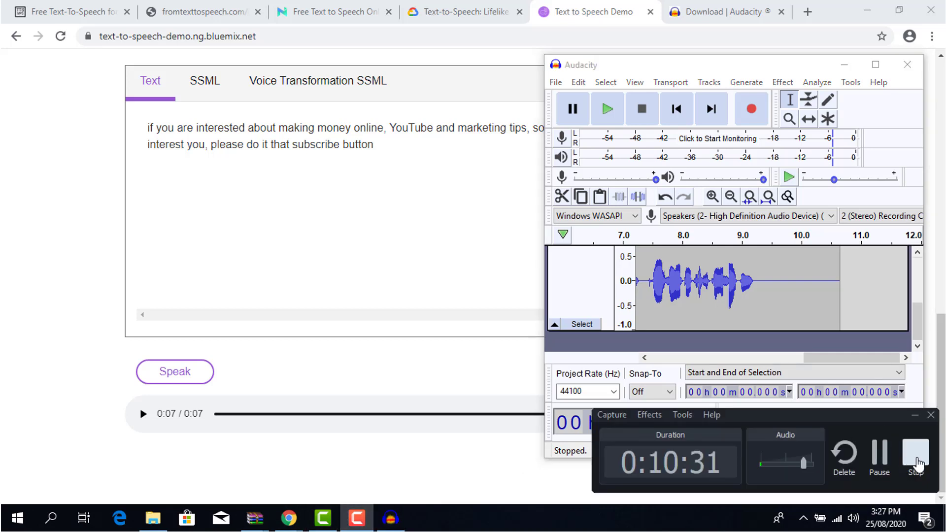